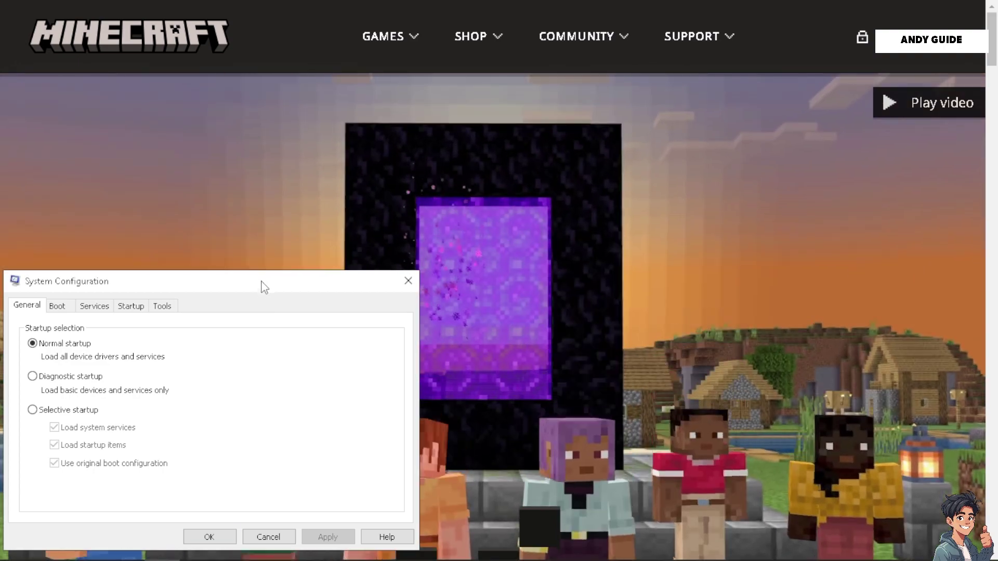
# Move the System Configuration window to the middle of the screen and open the advanced boot options for Windows 10.
pyautogui.moveTo(261, 286); pyautogui.dragTo(261, 295)
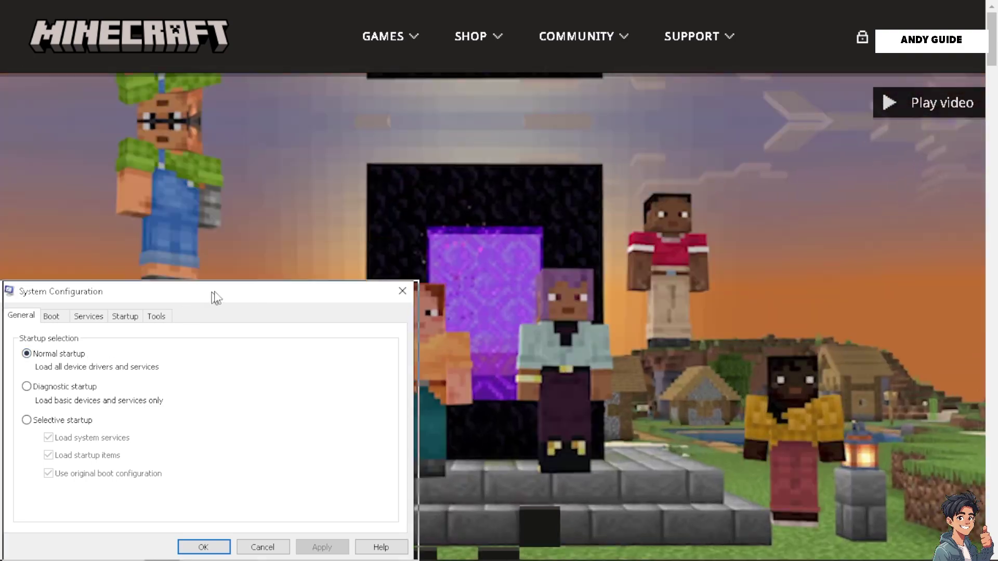
pyautogui.moveTo(212, 295); pyautogui.dragTo(412, 192)
pyautogui.click(257, 216)
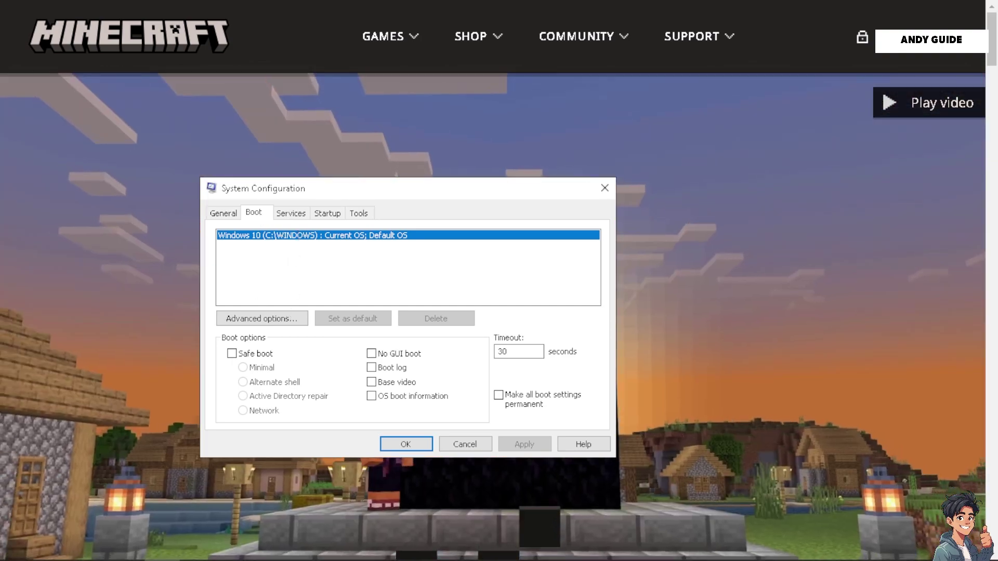
pyautogui.click(286, 317)
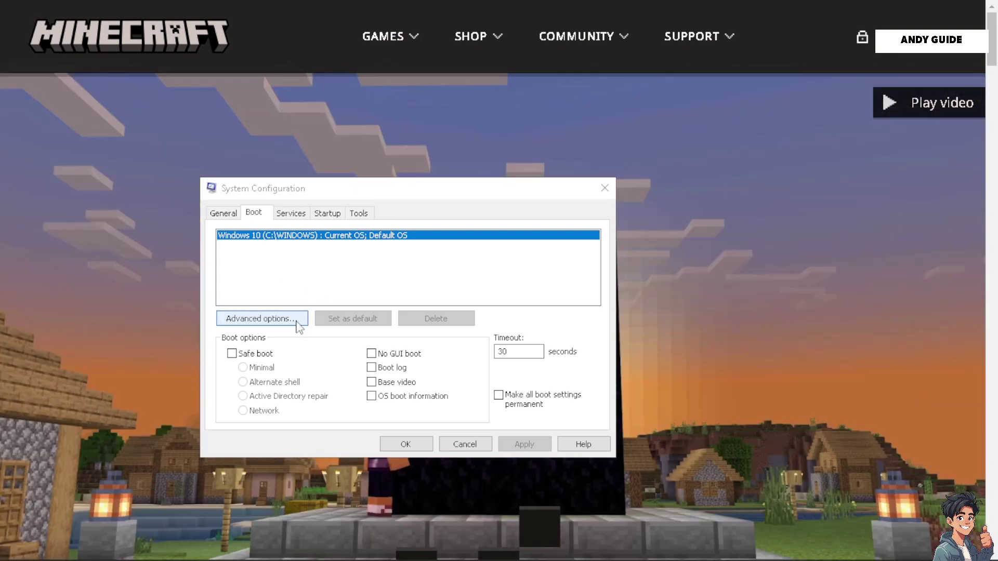
pyautogui.click(294, 320)
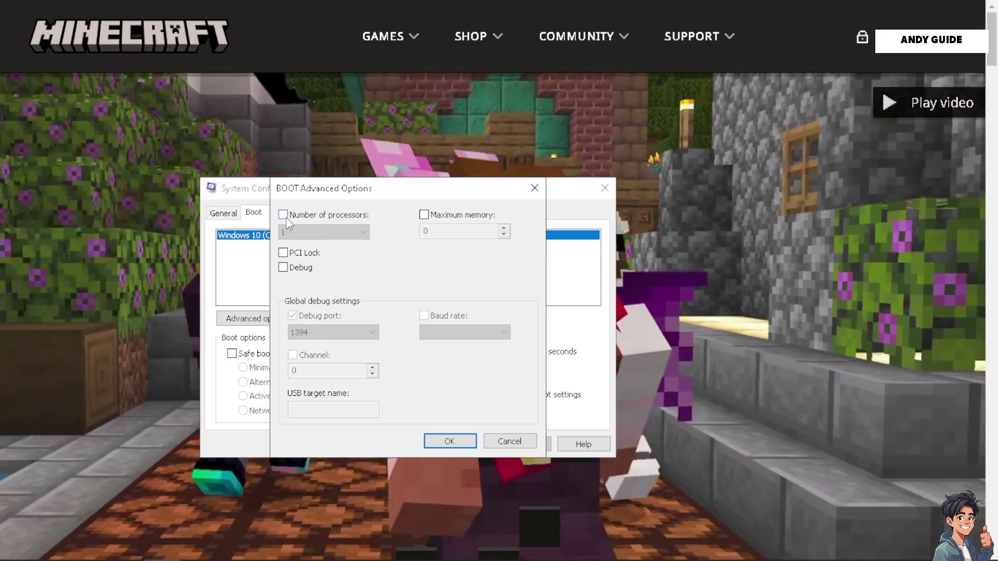
# Enable the Number of processors boot option and show the processor counts it offers.
pyautogui.click(283, 215)
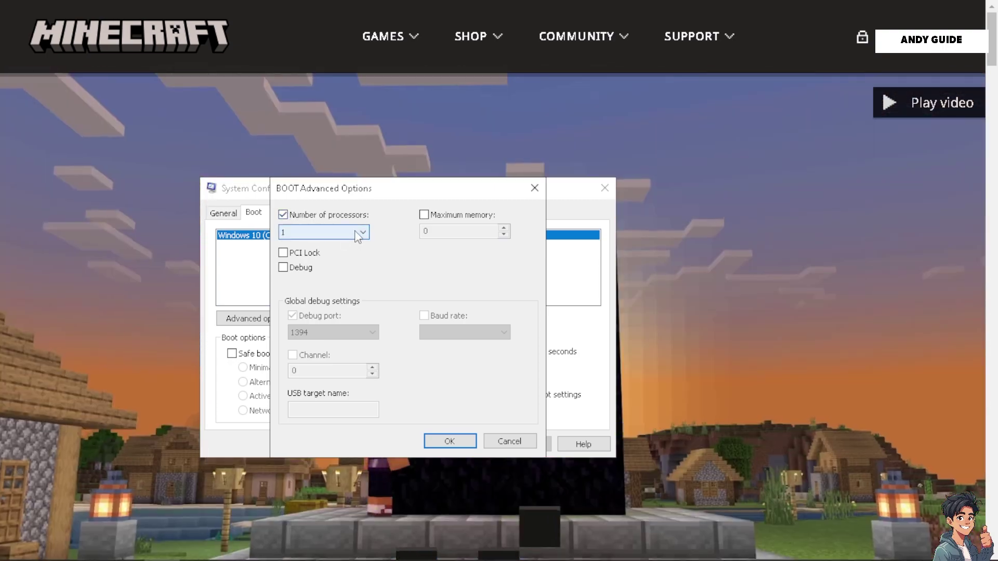
pyautogui.click(356, 233)
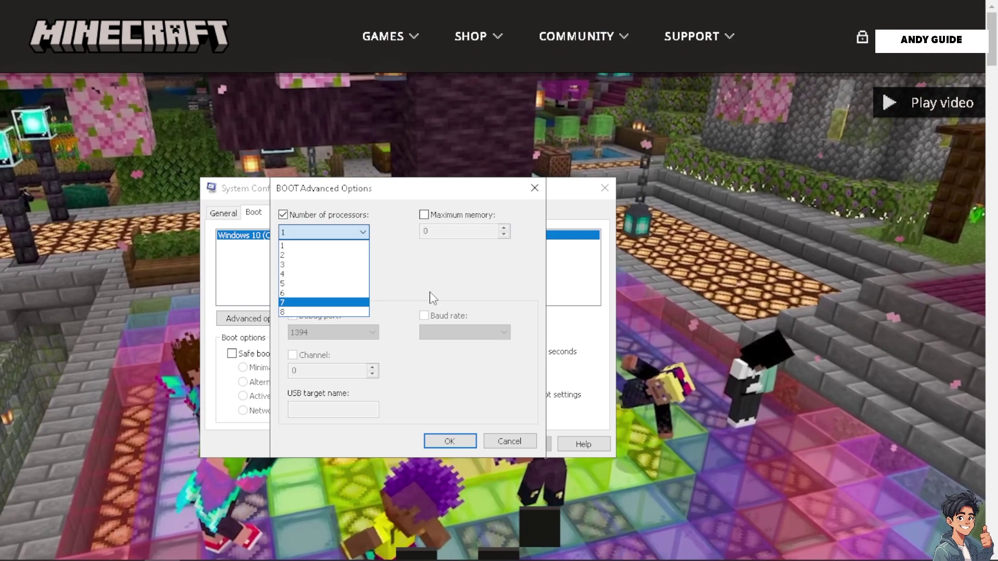
pyautogui.click(431, 294)
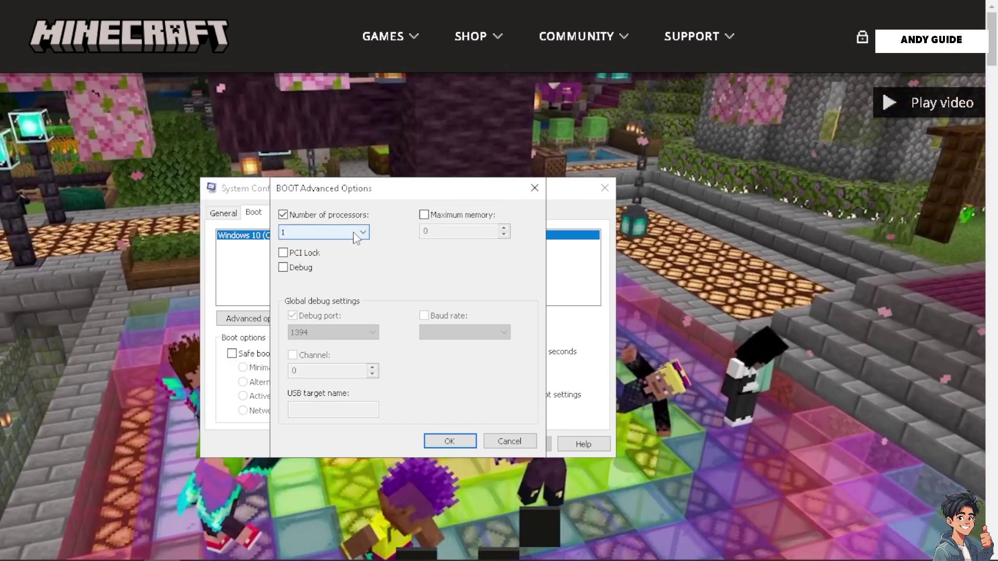
pyautogui.click(353, 232)
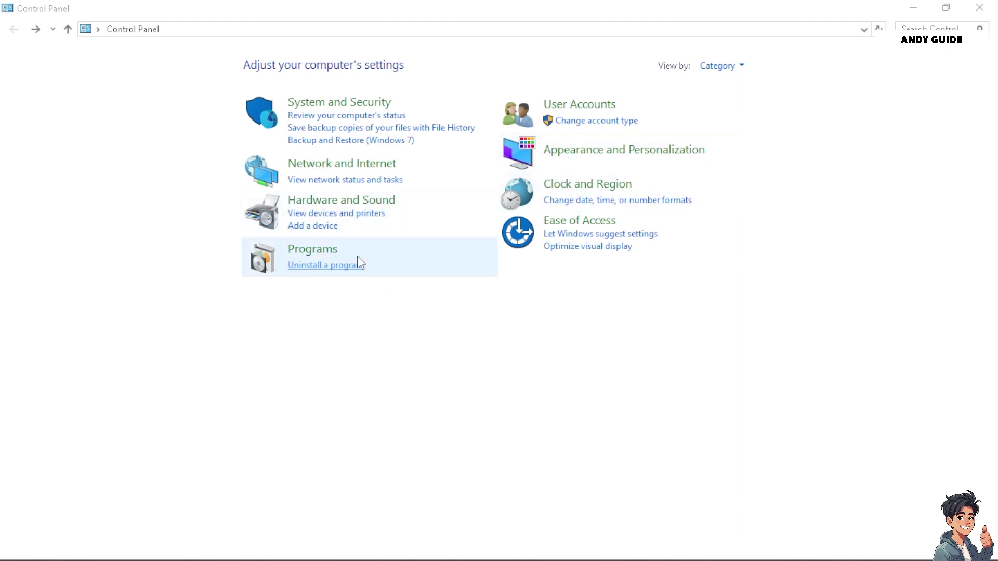
# Switch to Control Panel and open Power Options in the Hardware and Sound category.
pyautogui.click(353, 214)
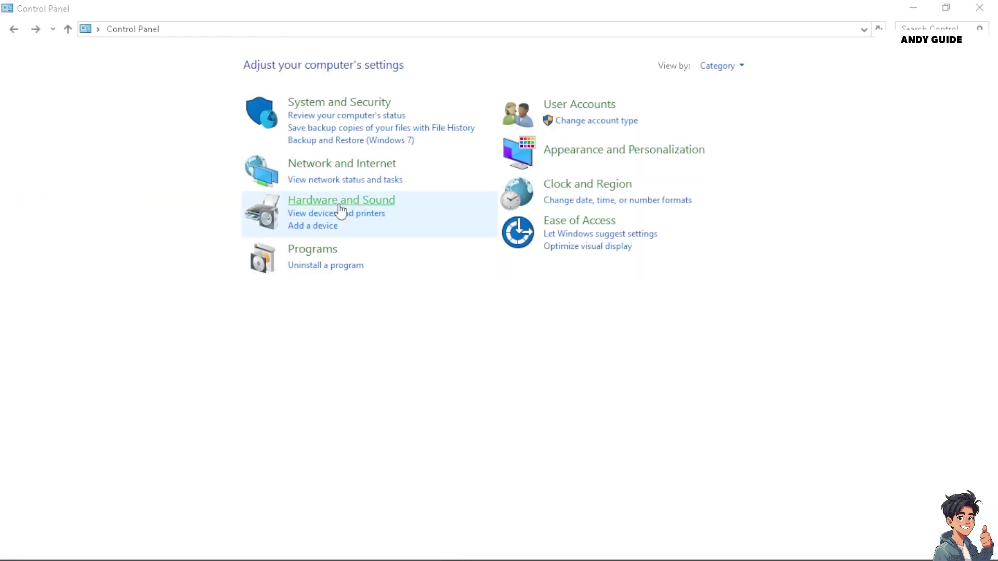
pyautogui.click(342, 202)
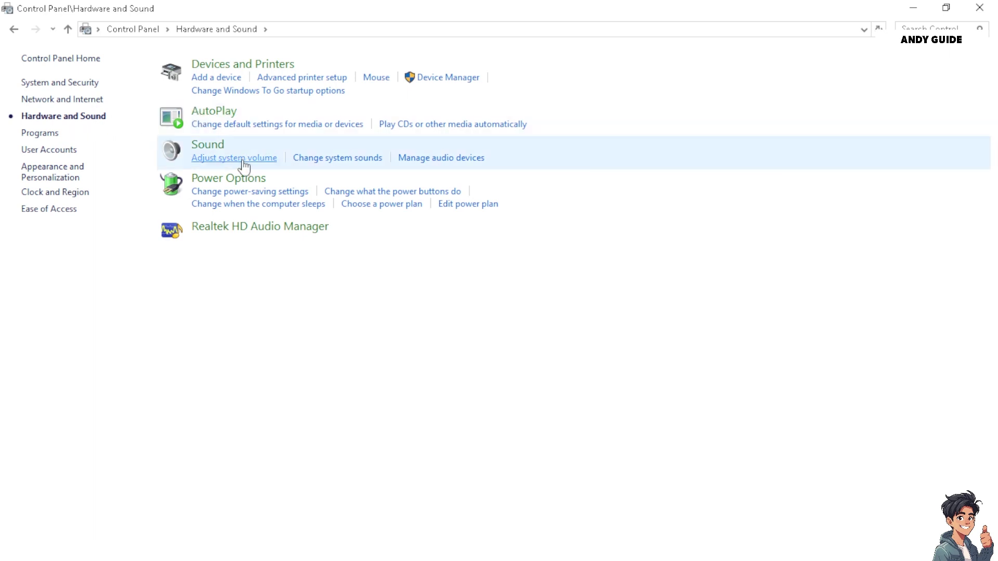
pyautogui.click(216, 183)
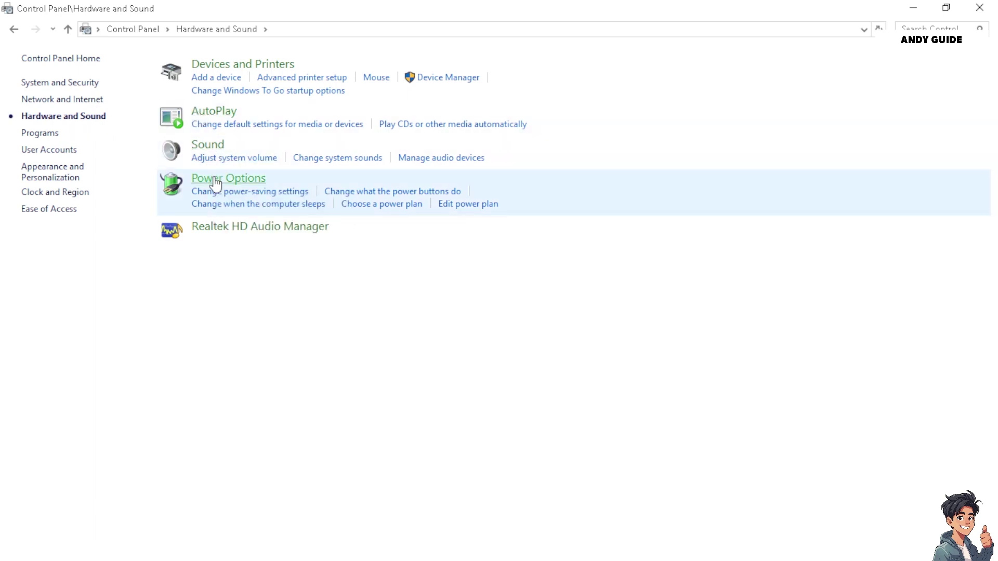
pyautogui.click(14, 29)
pyautogui.click(212, 184)
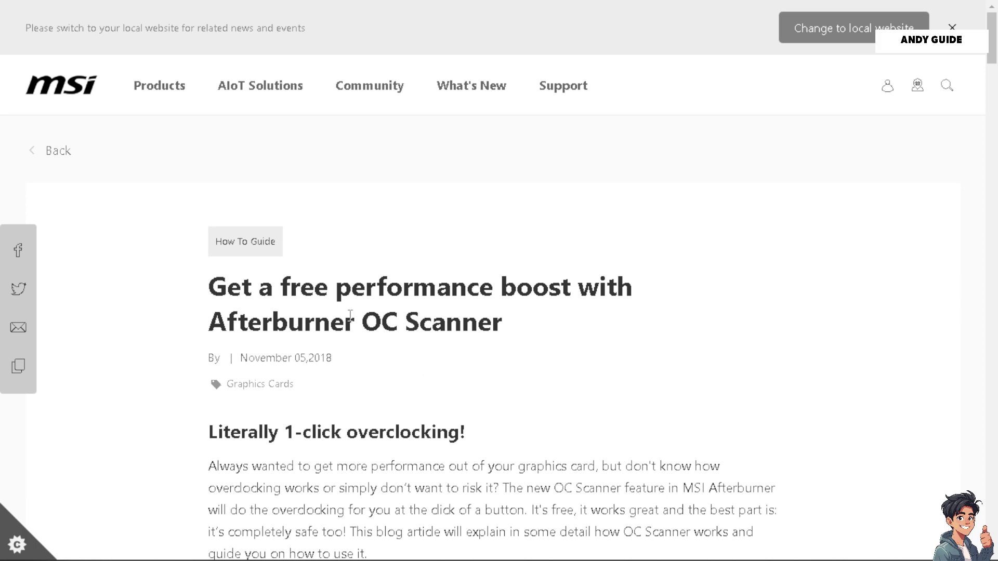
# Read the MSI Afterburner OC Scanner article through to the section on getting started with the scanner.
pyautogui.scroll(-2, 498, 358)
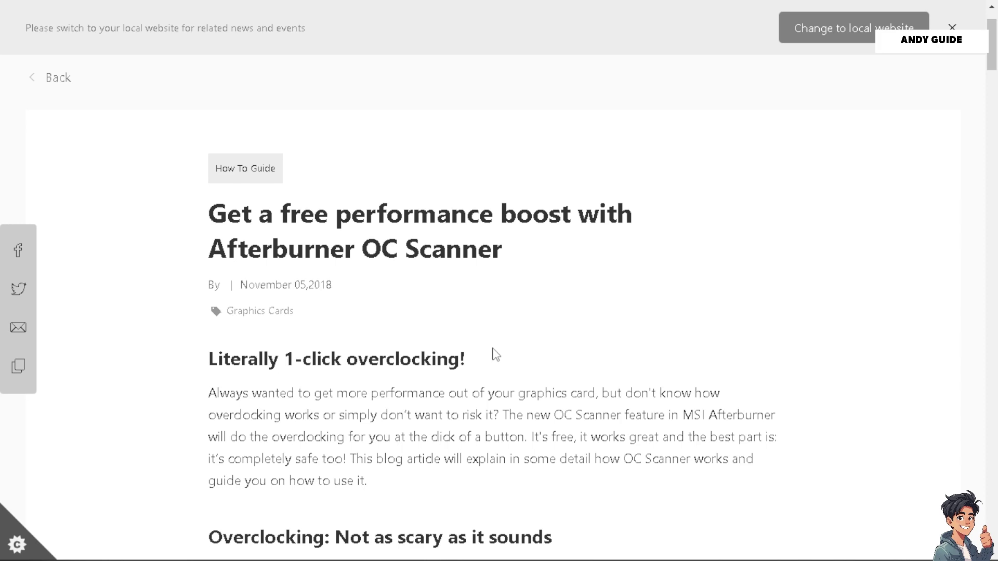
pyautogui.scroll(-4, 496, 355)
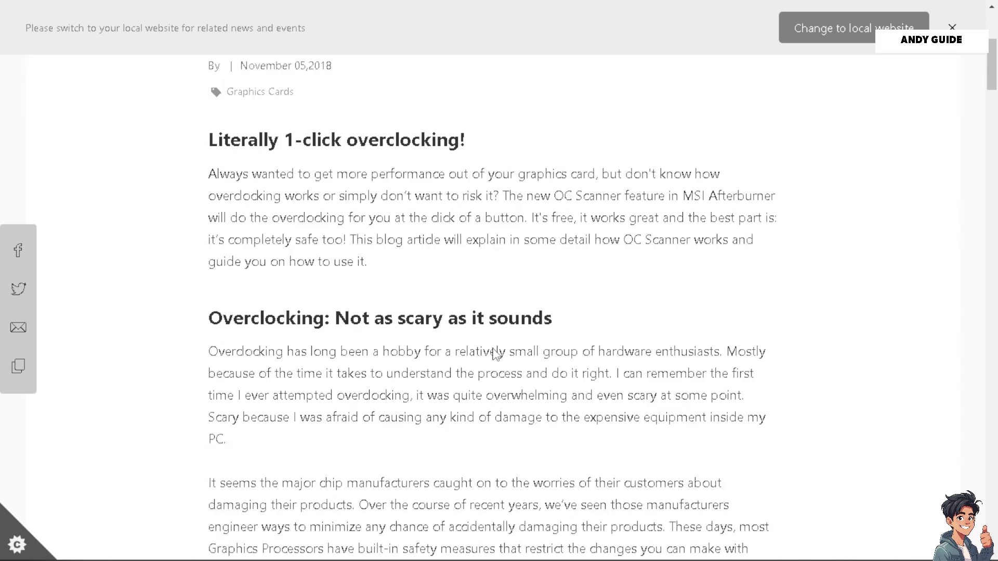
pyautogui.scroll(-3, 496, 355)
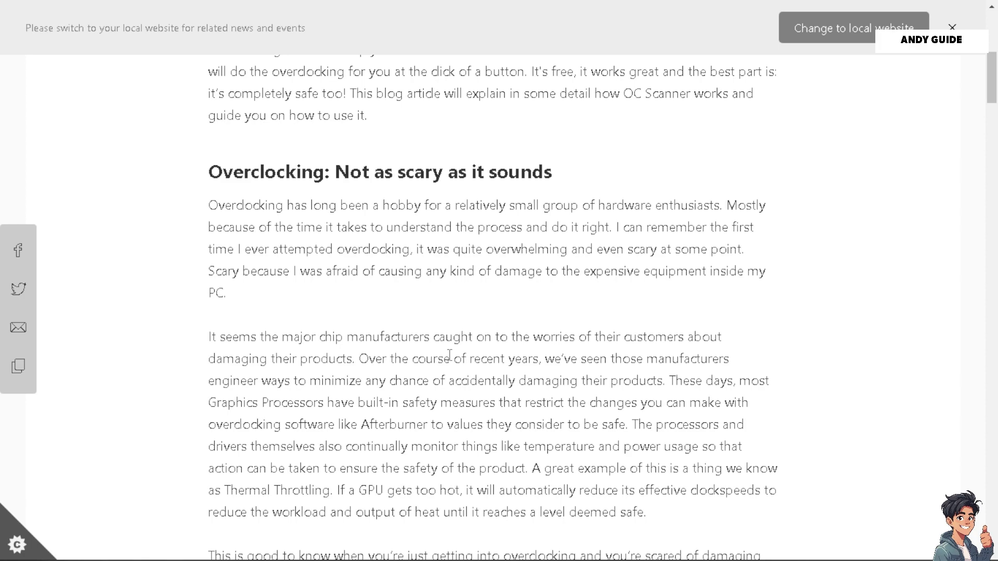
pyautogui.scroll(-15, 449, 355)
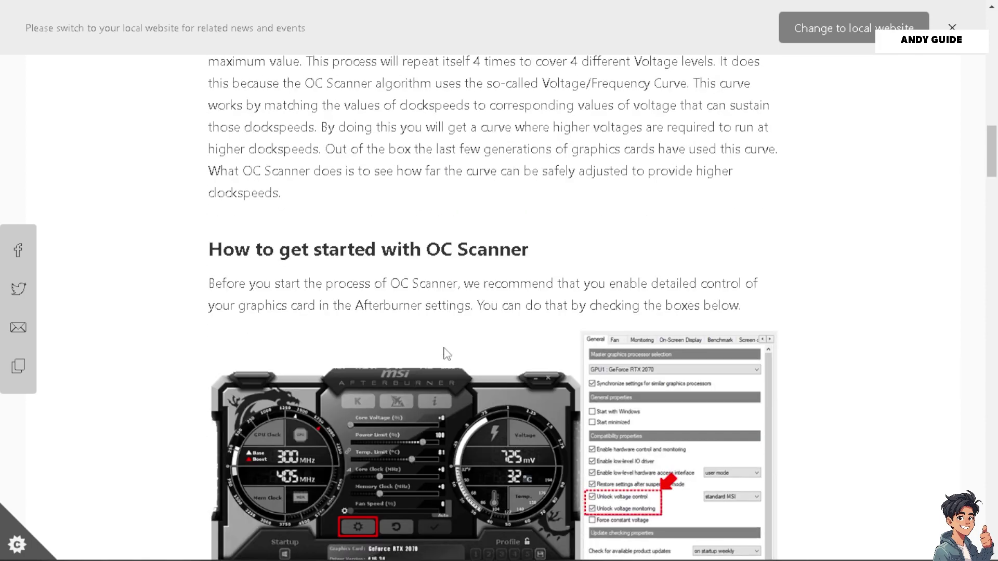
pyautogui.scroll(-3, 447, 353)
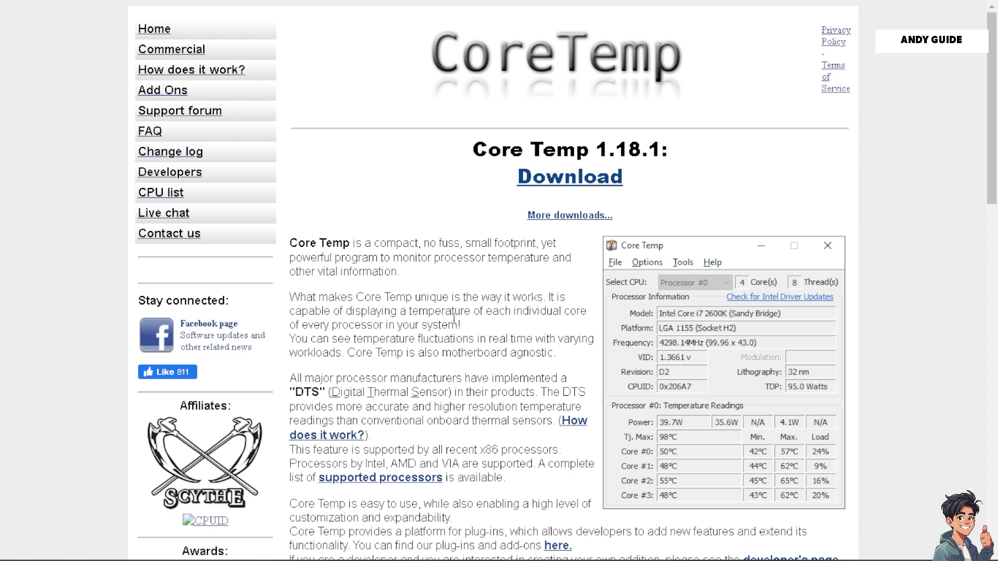
# Review the Core Temp website's program description, temperature readings example, system requirements and add-on information.
pyautogui.scroll(-2, 454, 318)
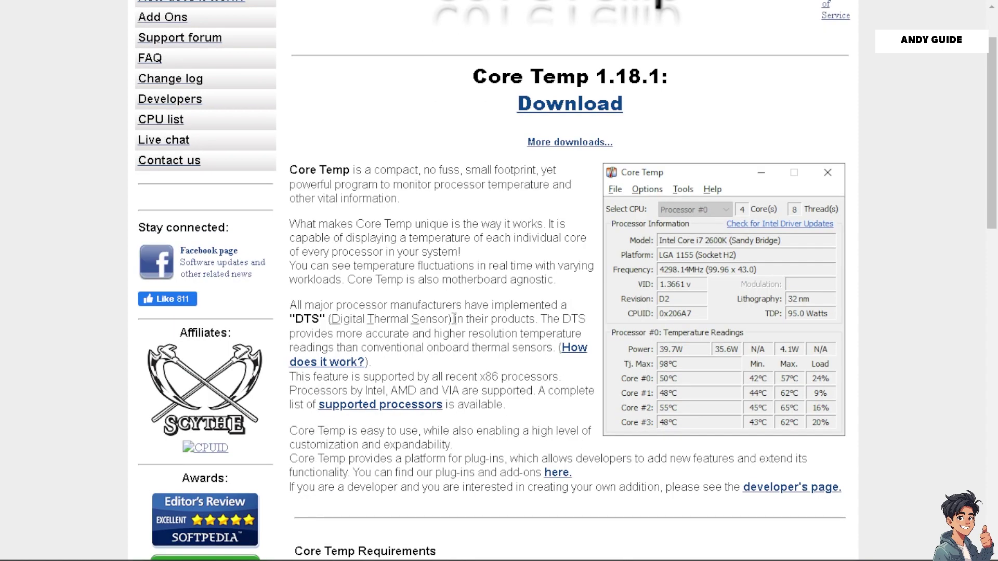
pyautogui.scroll(-5, 454, 319)
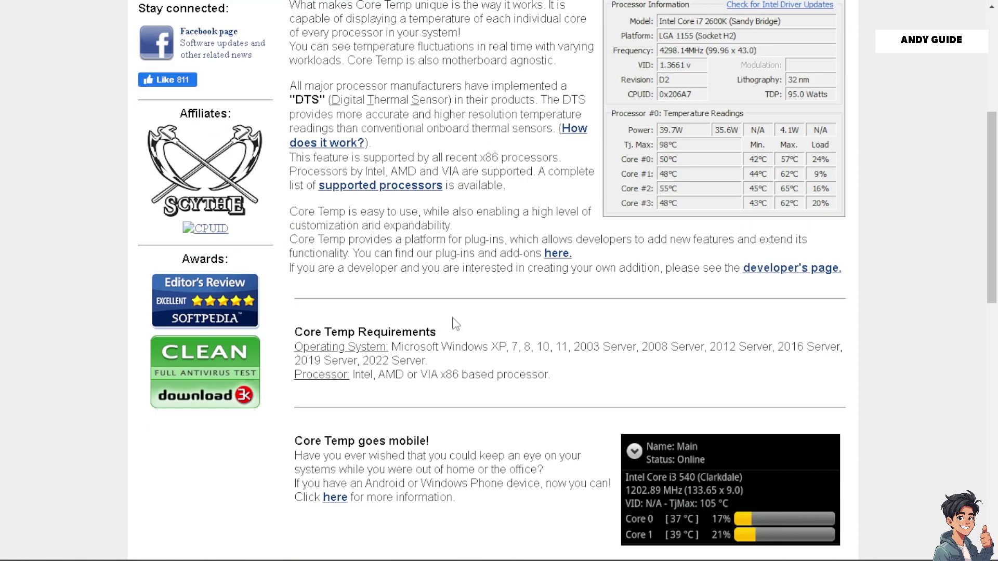
pyautogui.scroll(7, 456, 324)
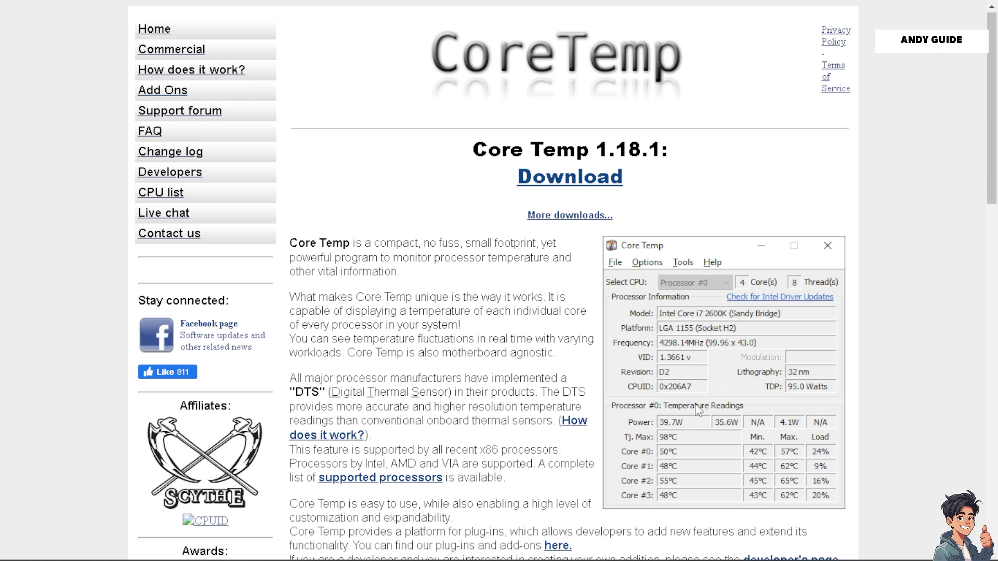
pyautogui.scroll(-3, 696, 410)
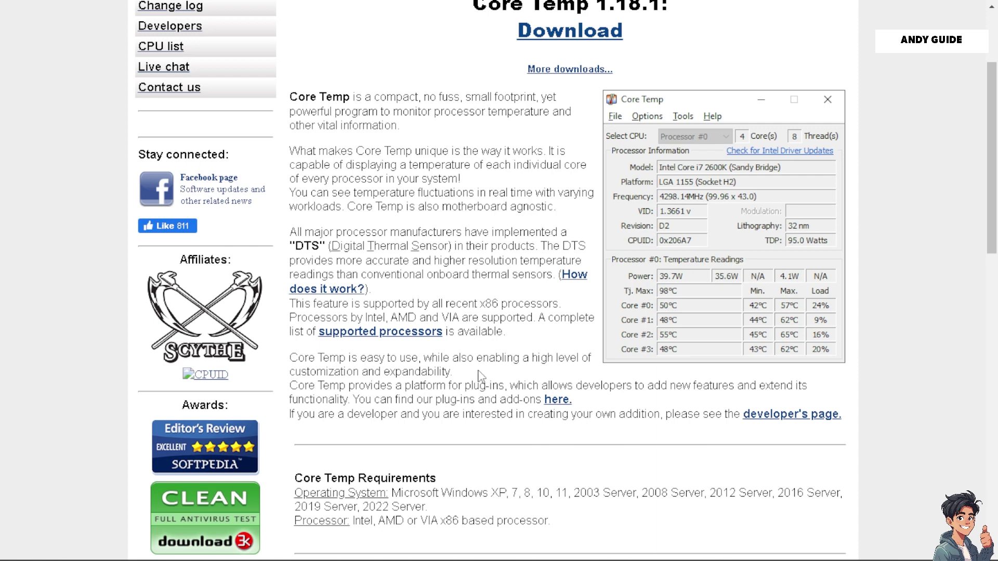
pyautogui.scroll(-1, 478, 375)
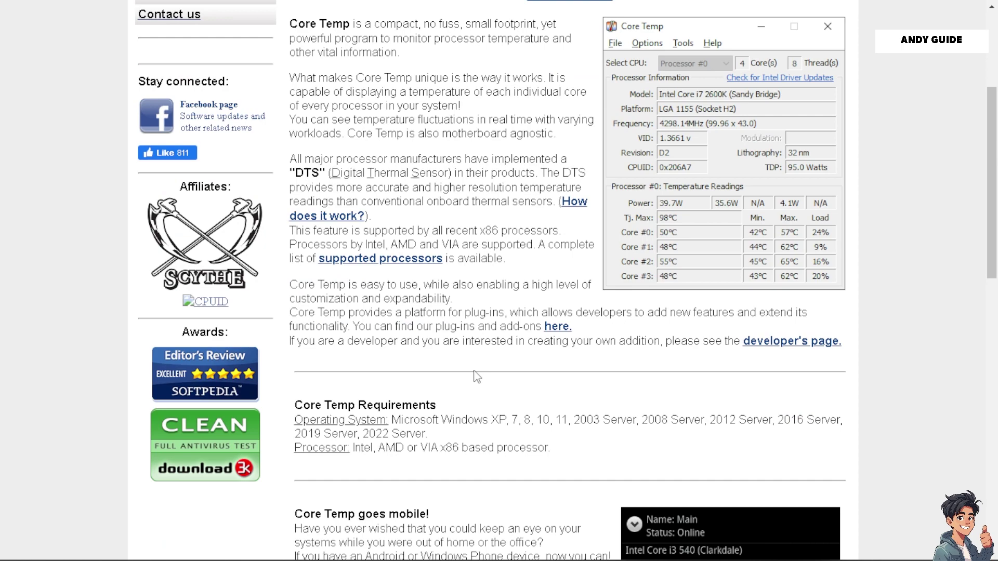
pyautogui.scroll(-6, 474, 377)
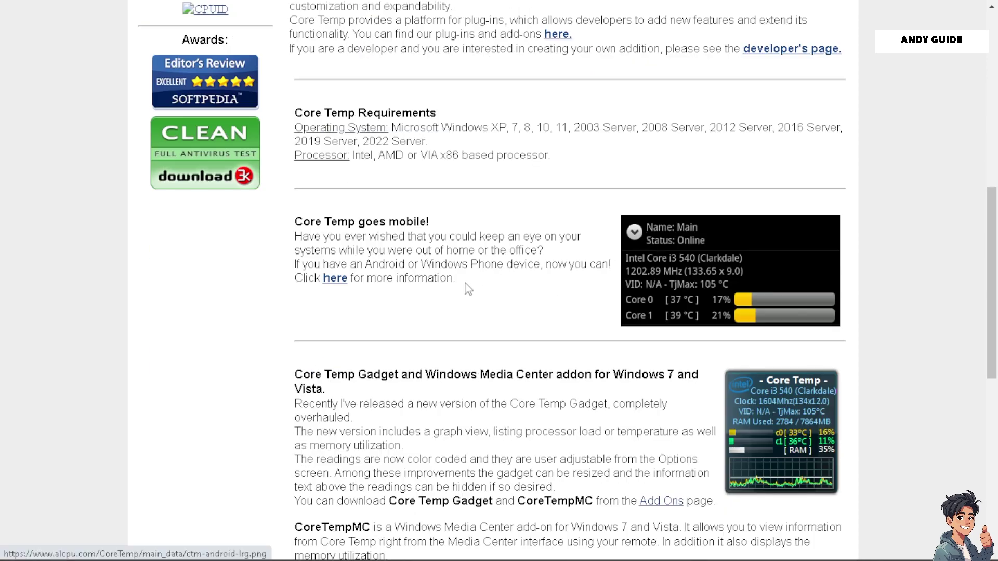
pyautogui.scroll(-3, 659, 252)
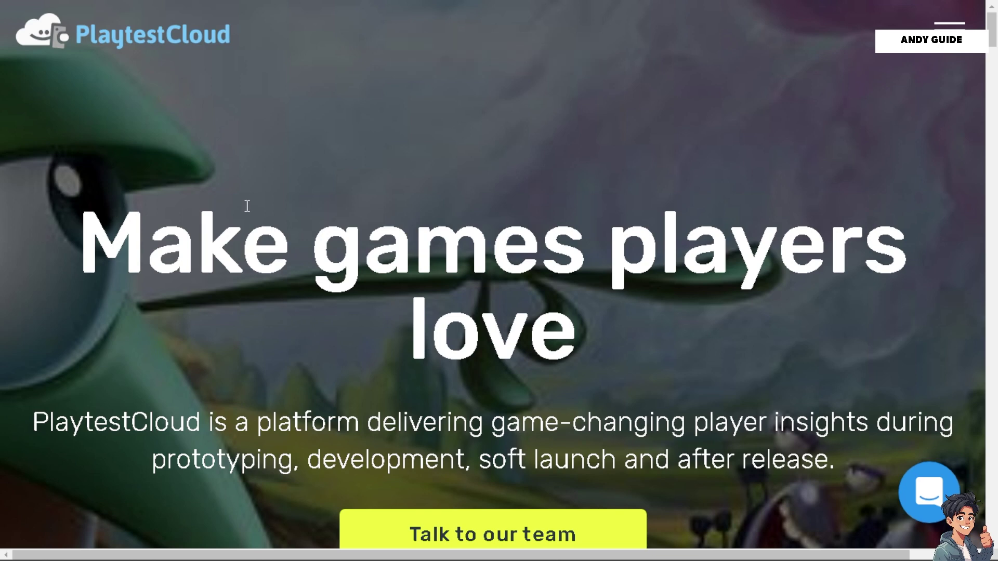
# Look over the PlaytestCloud home page from its introduction to the studios that use the platform.
pyautogui.scroll(-3, 246, 209)
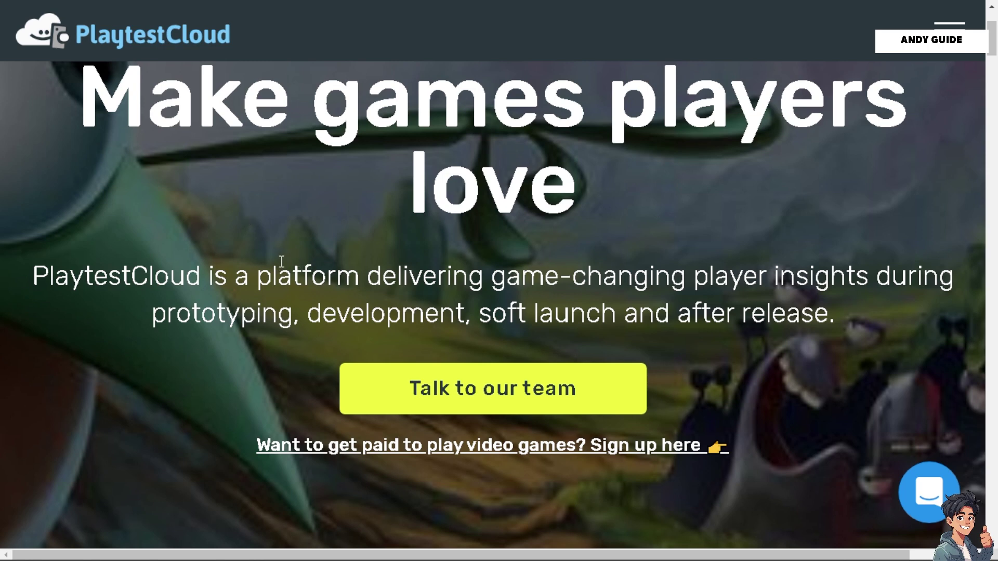
pyautogui.scroll(3, 281, 260)
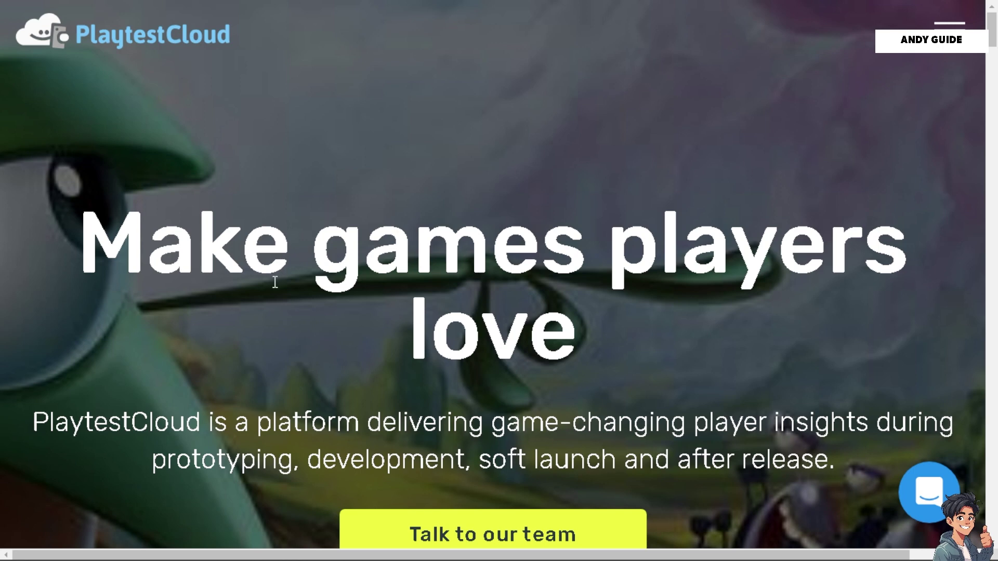
pyautogui.scroll(-2, 276, 282)
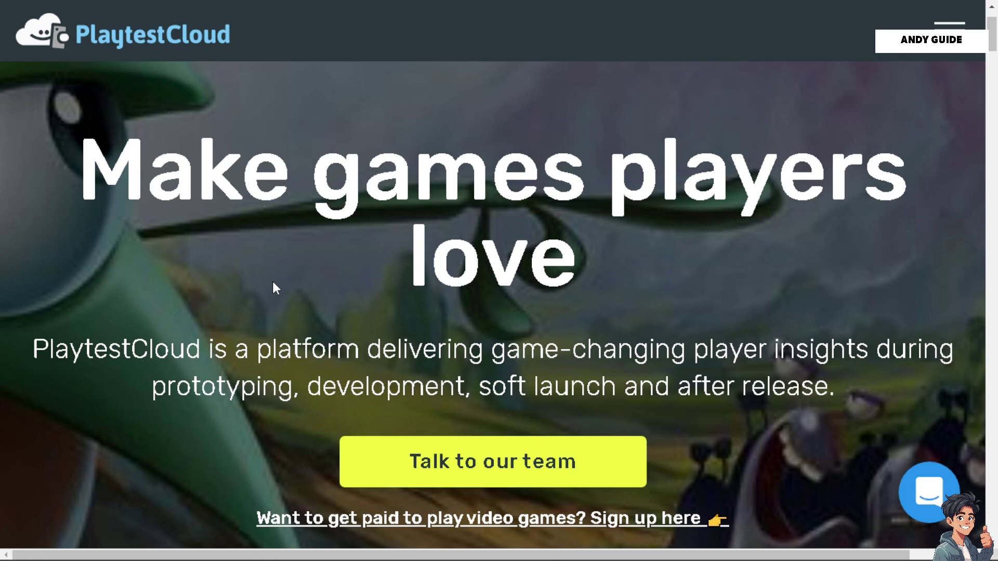
pyautogui.scroll(-8, 276, 288)
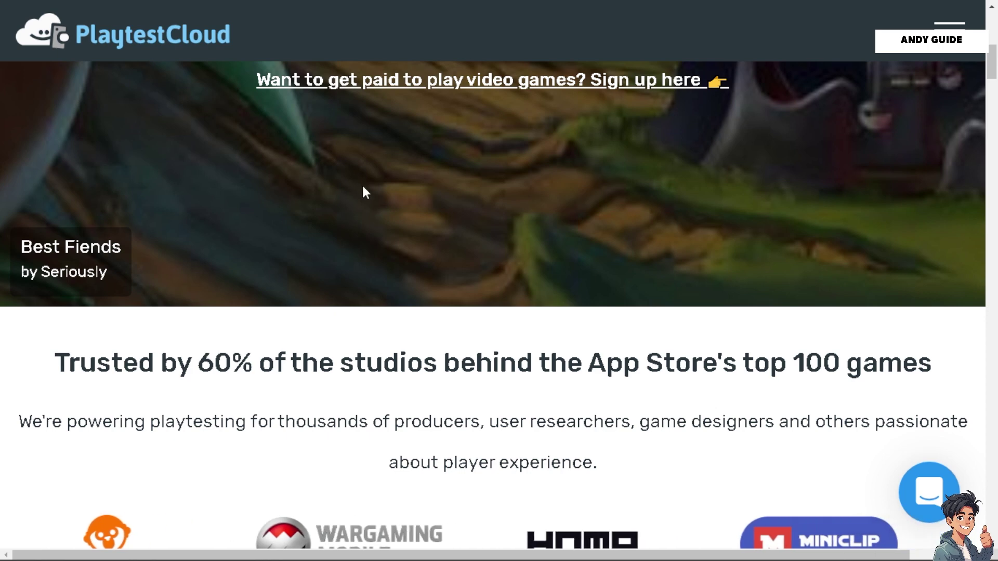
pyautogui.scroll(-1, 363, 191)
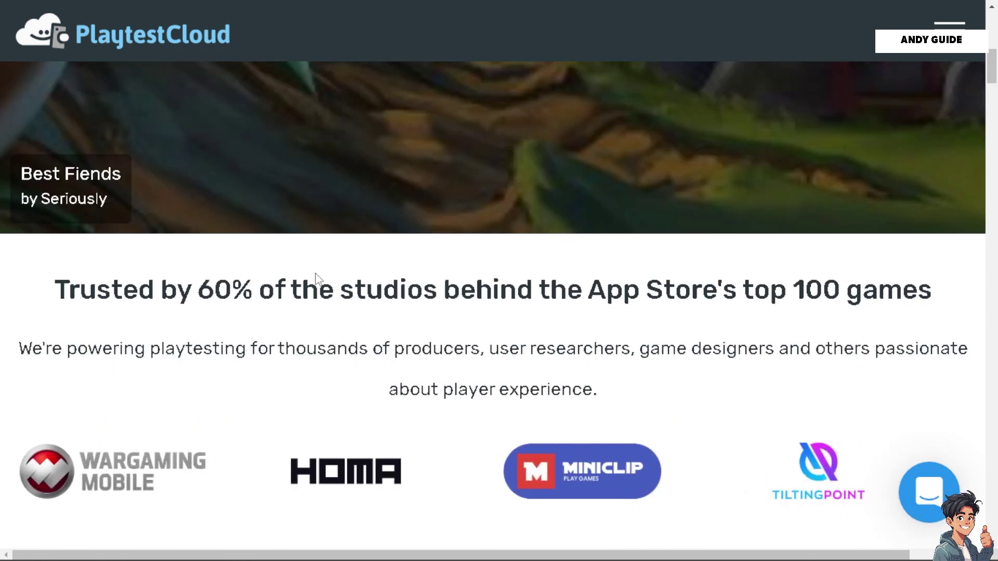
pyautogui.scroll(-2, 307, 286)
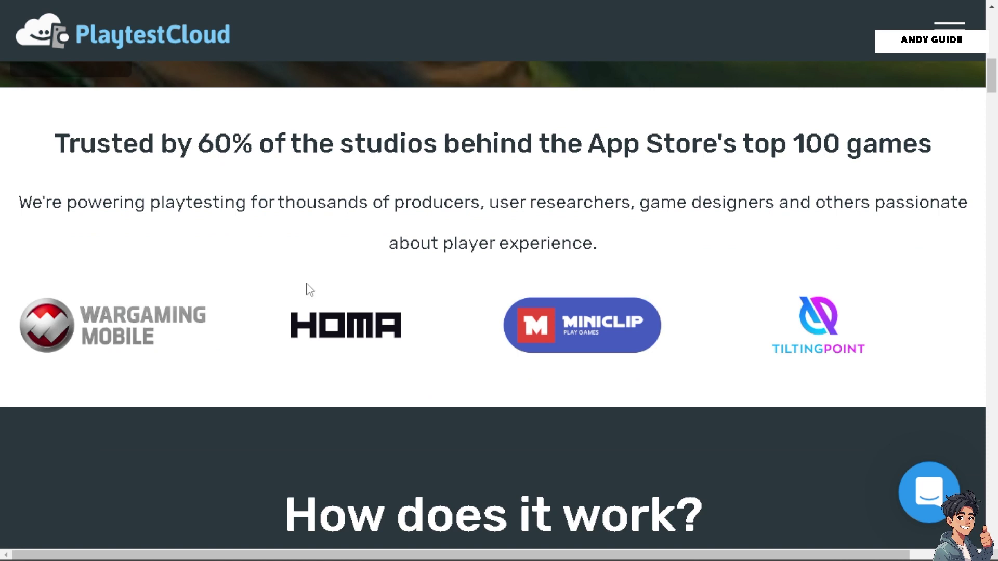